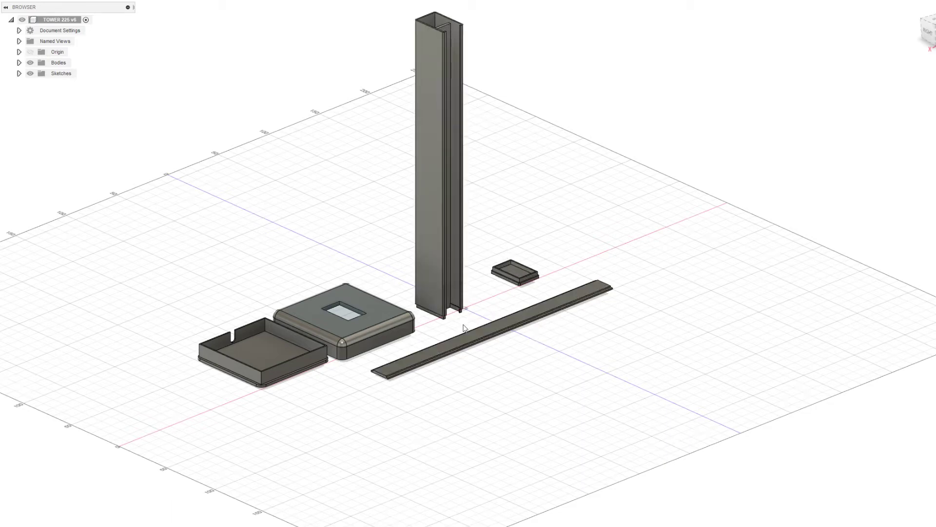
# - Pan and zoom around TOWER 226 to center the lid and tower base
pyautogui.moveTo(464, 328); pyautogui.dragTo(473, 264, button='middle')
pyautogui.scroll(-1, 464, 318)
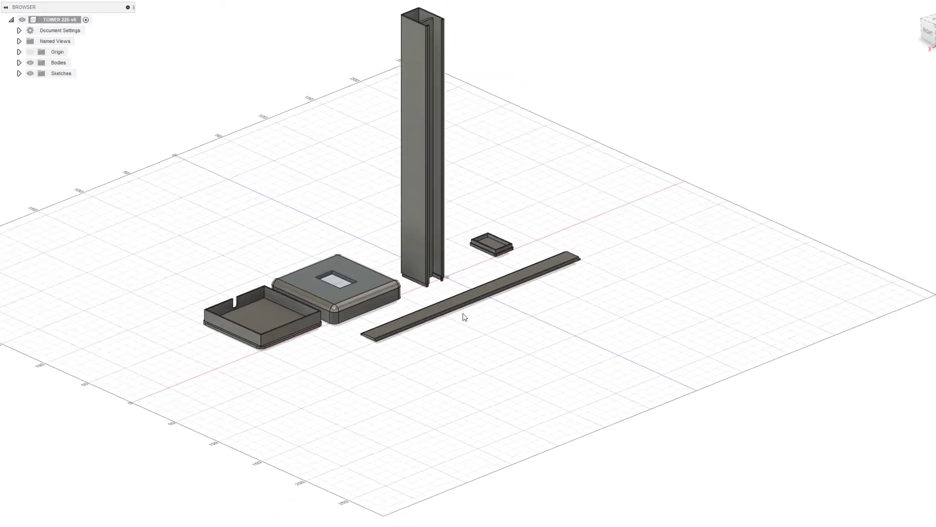
pyautogui.scroll(10, 464, 317)
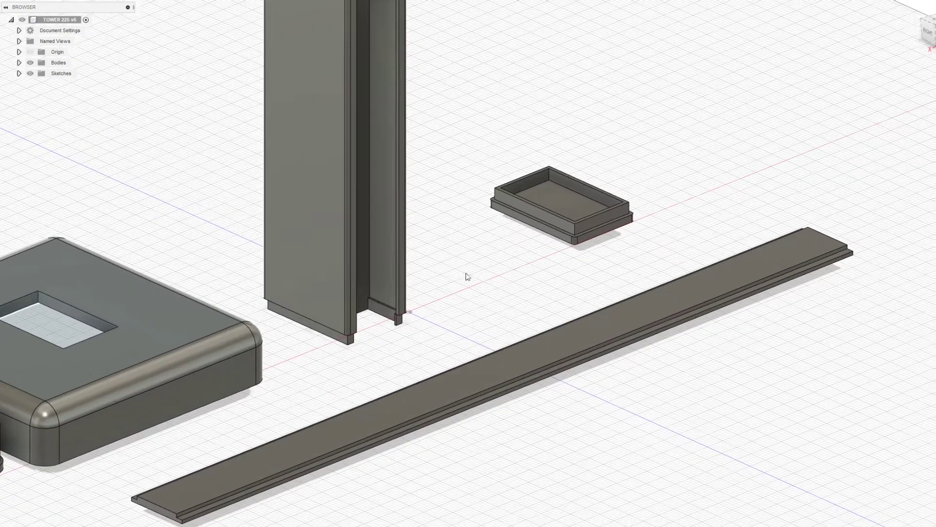
pyautogui.moveTo(467, 277); pyautogui.dragTo(560, 218, button='middle')
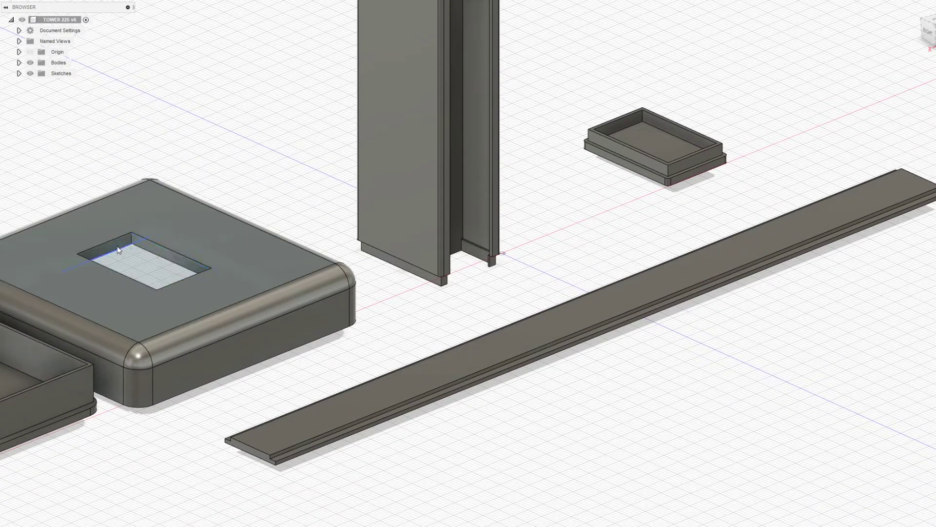
pyautogui.moveTo(161, 301); pyautogui.dragTo(318, 312, button='middle')
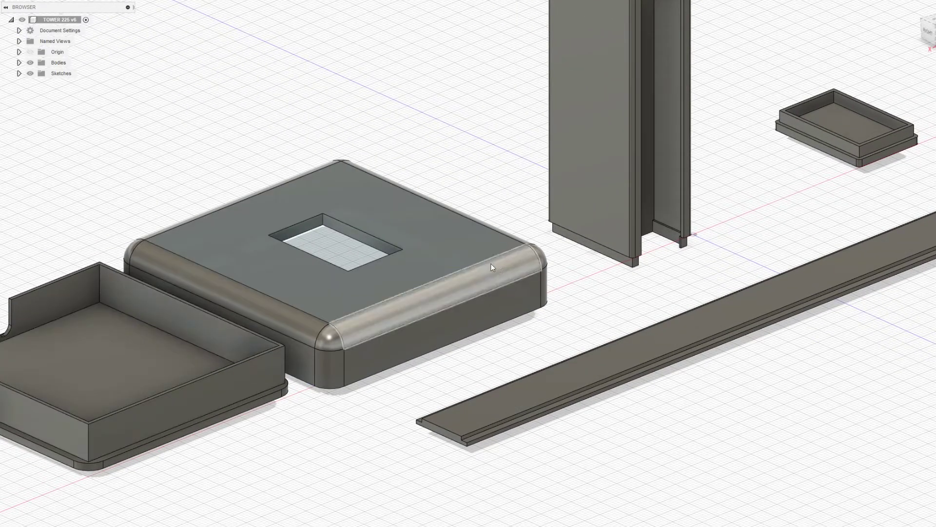
pyautogui.scroll(-2, 491, 264)
pyautogui.scroll(-3, 474, 298)
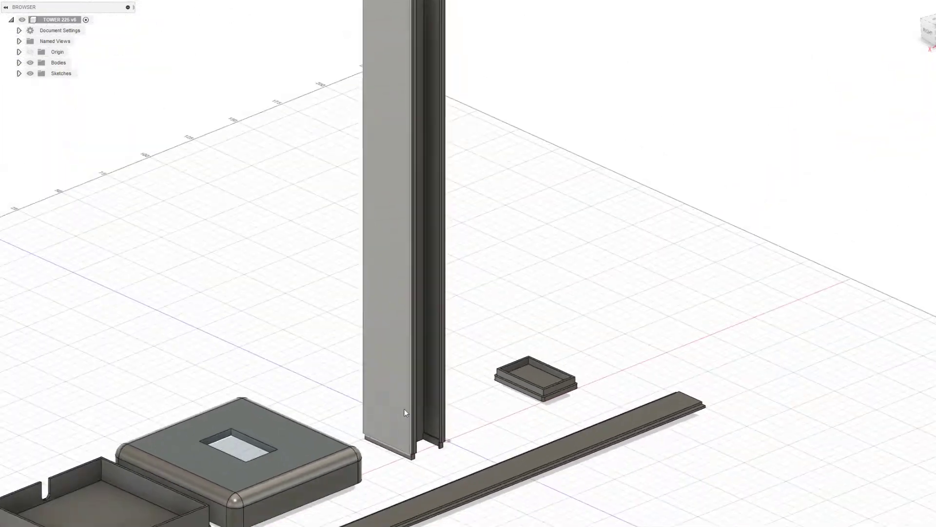
pyautogui.scroll(-2, 422, 421)
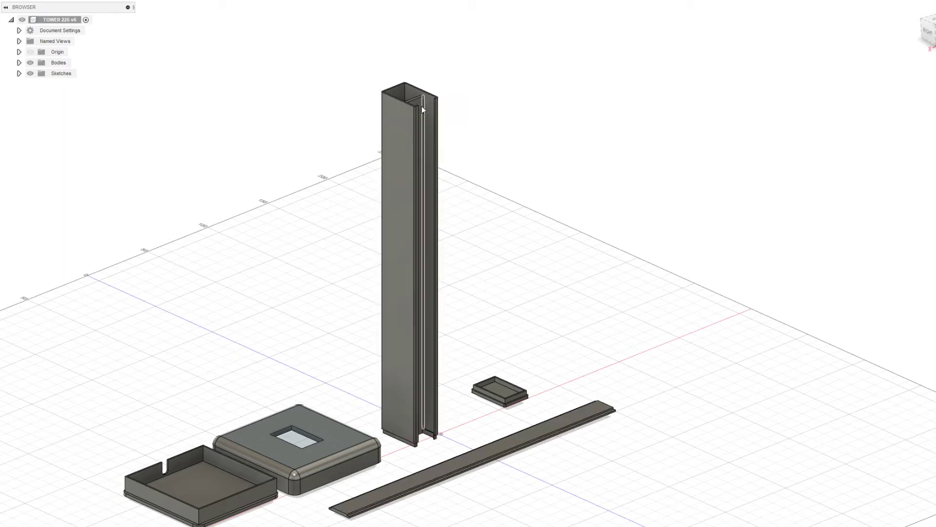
# - Pan and zoom to frame the whole tower layout and recenter on the parts
pyautogui.moveTo(428, 429); pyautogui.dragTo(445, 379, button='middle')
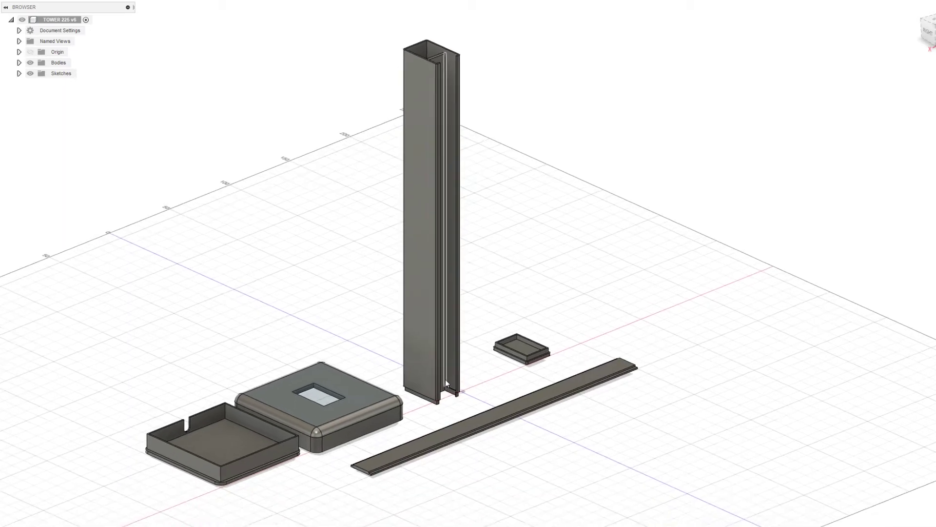
pyautogui.scroll(3, 430, 414)
pyautogui.scroll(3, 427, 414)
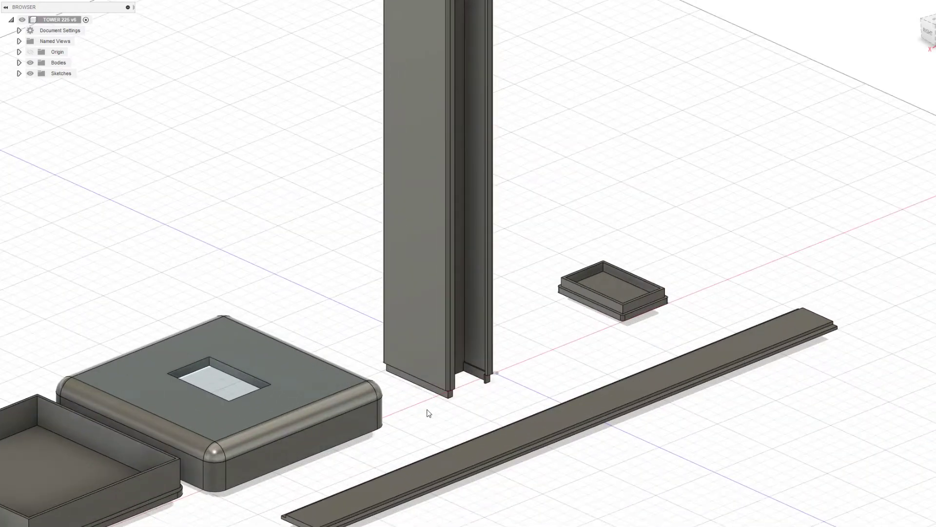
pyautogui.scroll(-1, 440, 320)
pyautogui.scroll(-6, 433, 365)
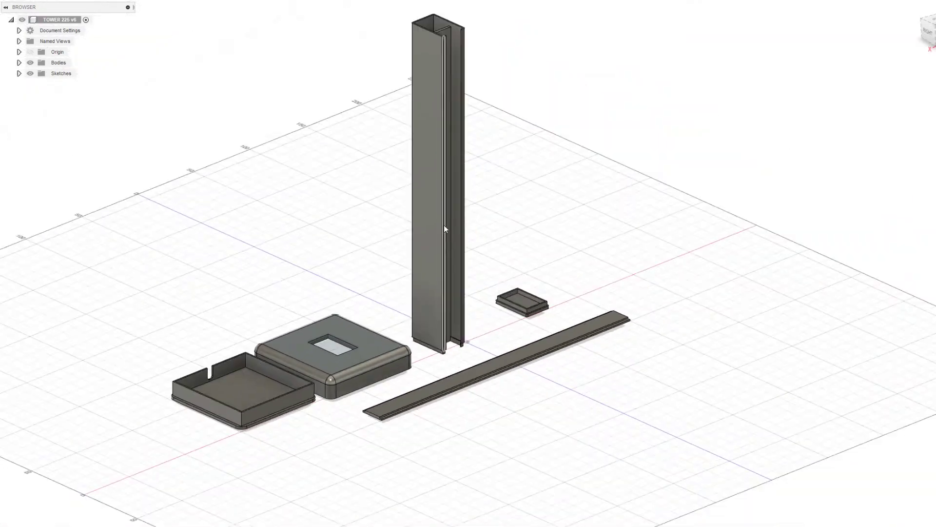
pyautogui.scroll(1, 392, 302)
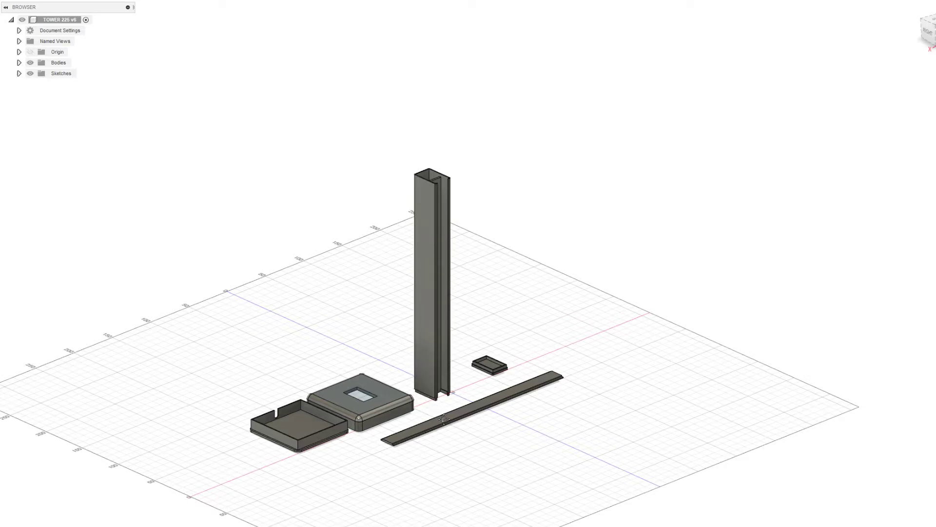
pyautogui.moveTo(443, 418)
pyautogui.mouseDown(button='middle')
pyautogui.moveTo(448, 396)
pyautogui.moveTo(431, 411)
pyautogui.mouseUp(button='middle')
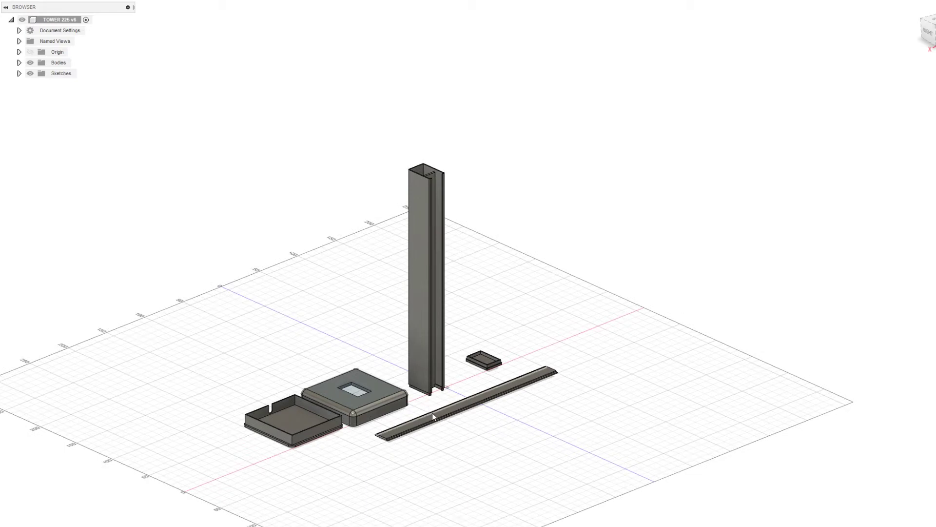
pyautogui.scroll(3, 432, 412)
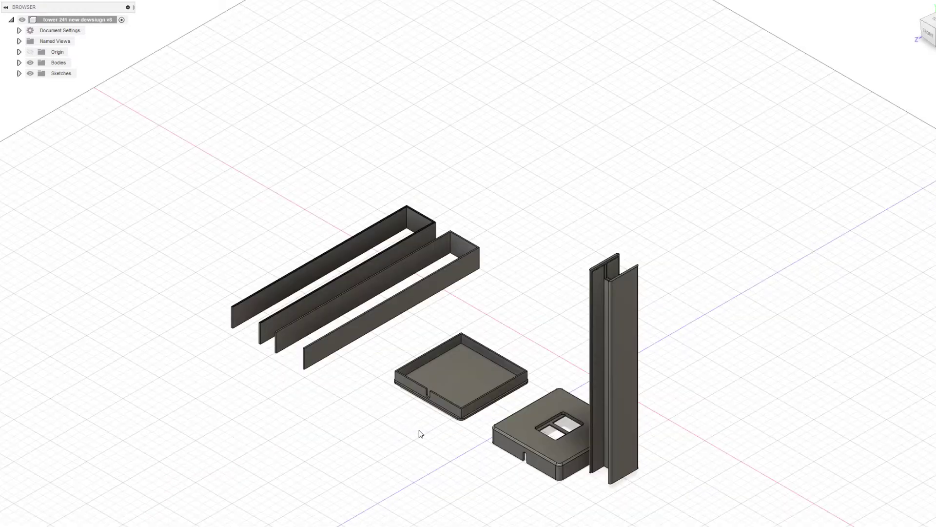
pyautogui.moveTo(421, 434); pyautogui.dragTo(372, 335, button='middle')
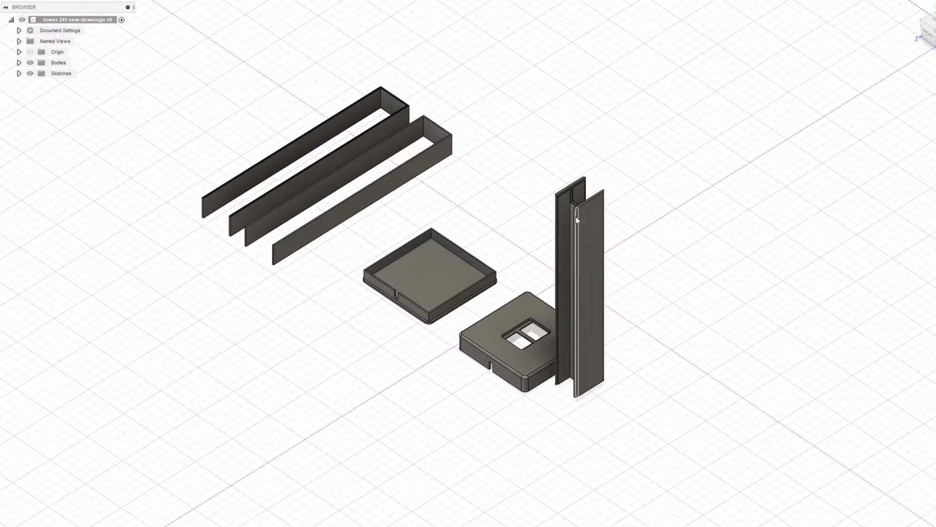
pyautogui.keyDown('shift'); pyautogui.moveTo(517, 341); pyautogui.dragTo(485, 402, button='middle'); pyautogui.keyUp('shift')
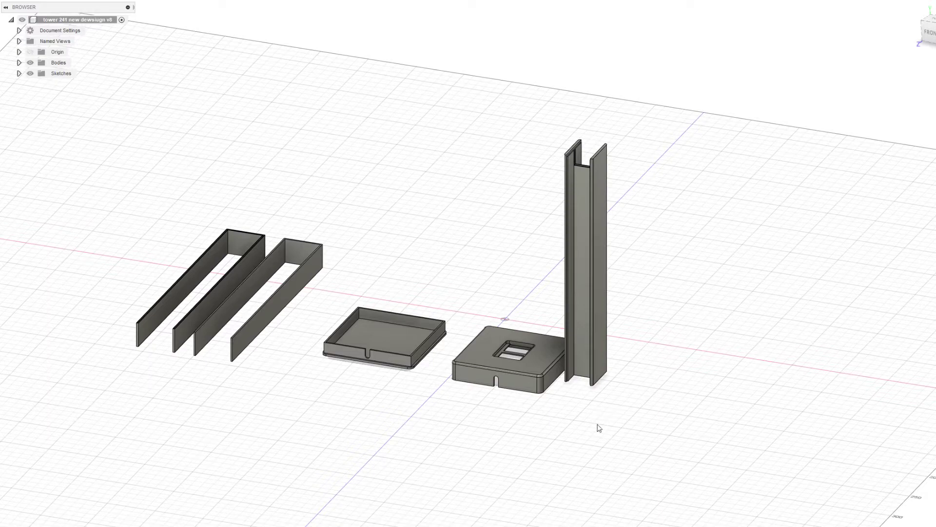
pyautogui.keyDown('shift'); pyautogui.moveTo(609, 424); pyautogui.dragTo(609, 332, button='middle'); pyautogui.keyUp('shift')
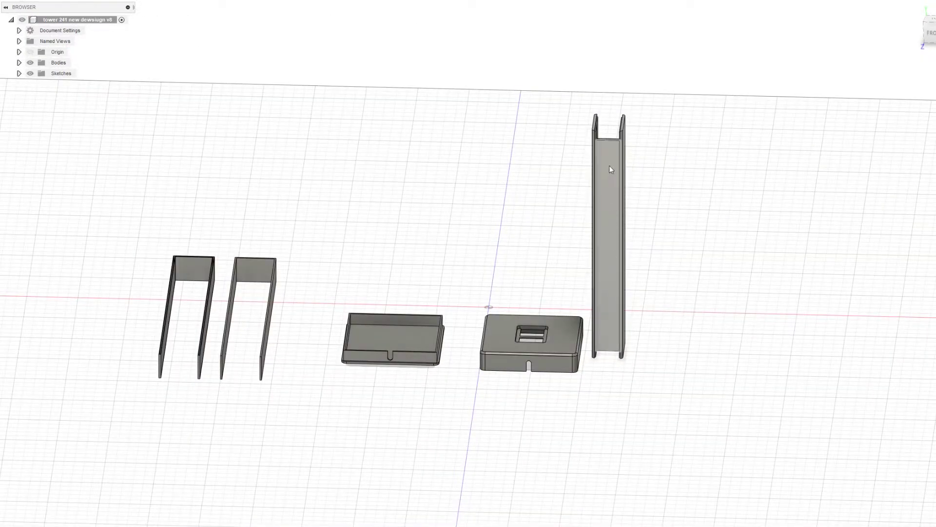
pyautogui.keyDown('shift'); pyautogui.moveTo(636, 220); pyautogui.dragTo(264, 156, button='middle'); pyautogui.keyUp('shift')
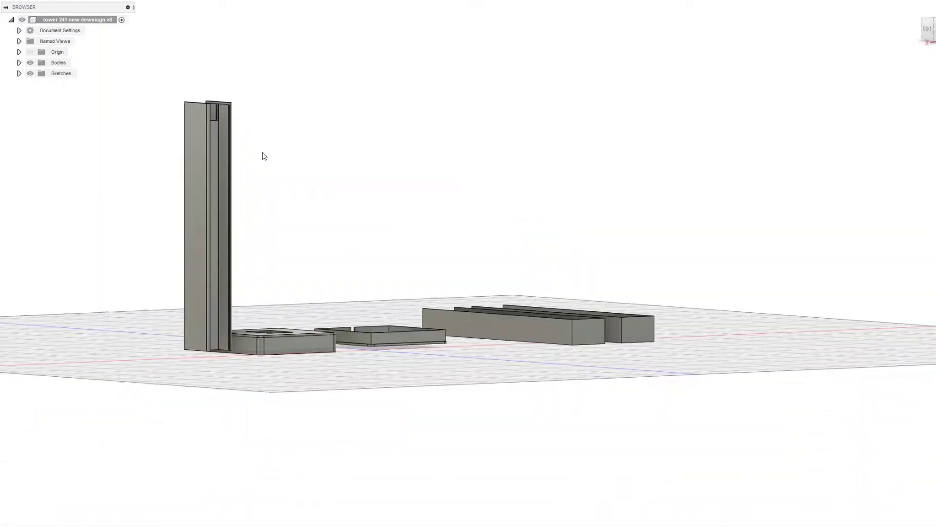
pyautogui.keyDown('shift'); pyautogui.moveTo(216, 330); pyautogui.dragTo(578, 370, button='middle'); pyautogui.keyUp('shift')
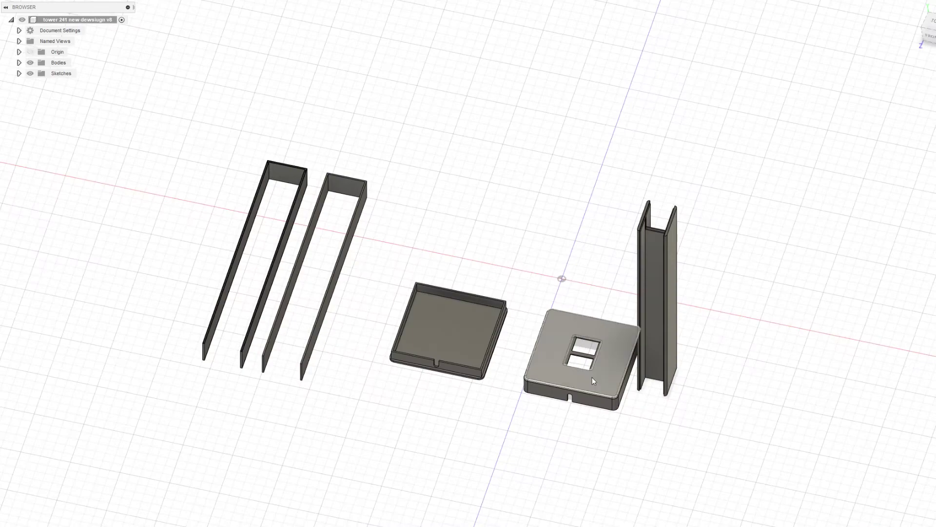
pyautogui.scroll(5, 593, 376)
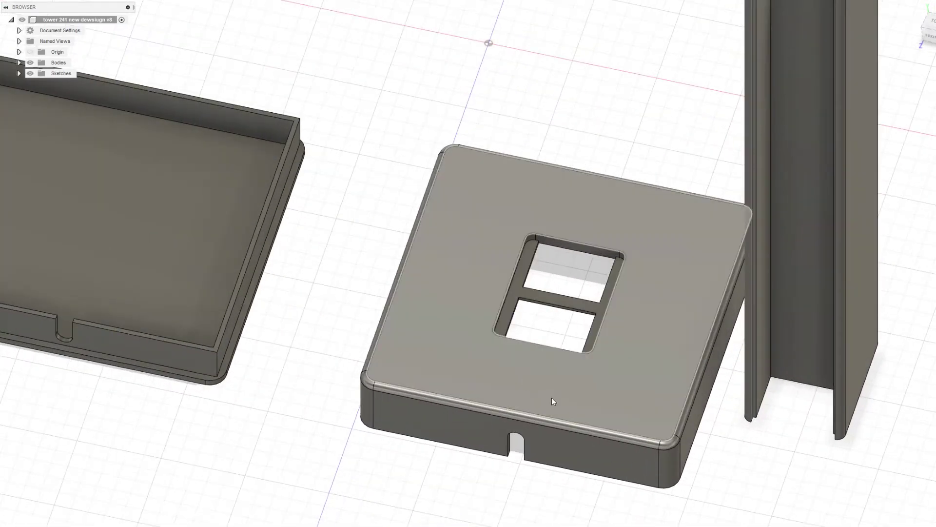
pyautogui.scroll(-5, 552, 397)
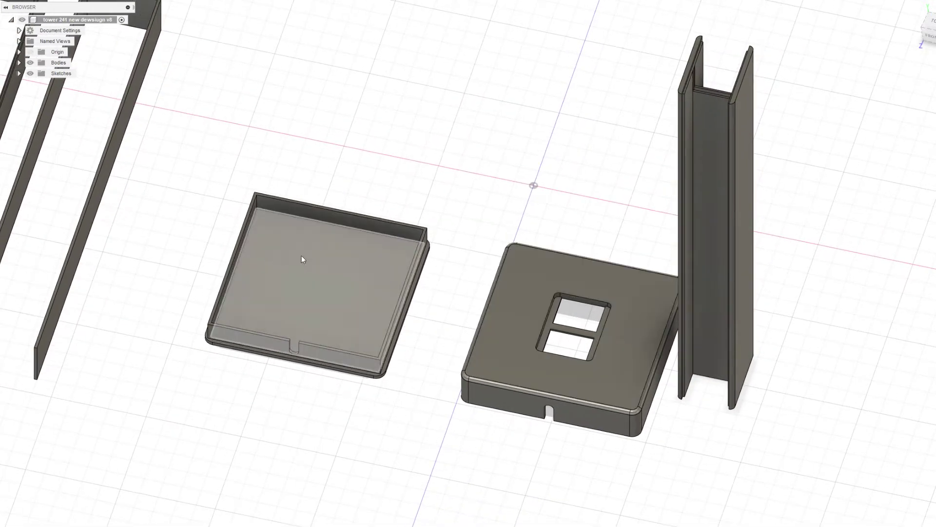
pyautogui.scroll(-3, 375, 407)
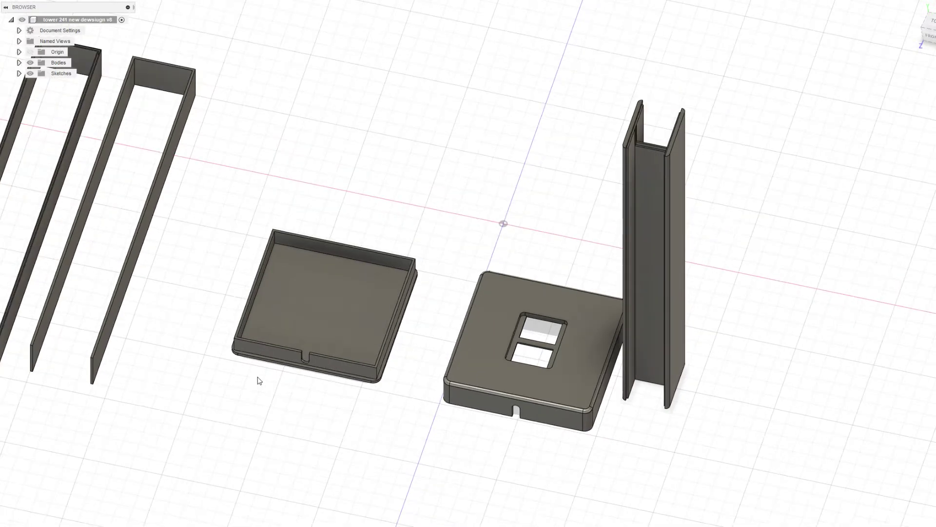
pyautogui.moveTo(192, 332); pyautogui.dragTo(403, 410, button='middle')
pyautogui.scroll(3, 404, 410)
pyautogui.moveTo(371, 372); pyautogui.dragTo(404, 355, button='middle')
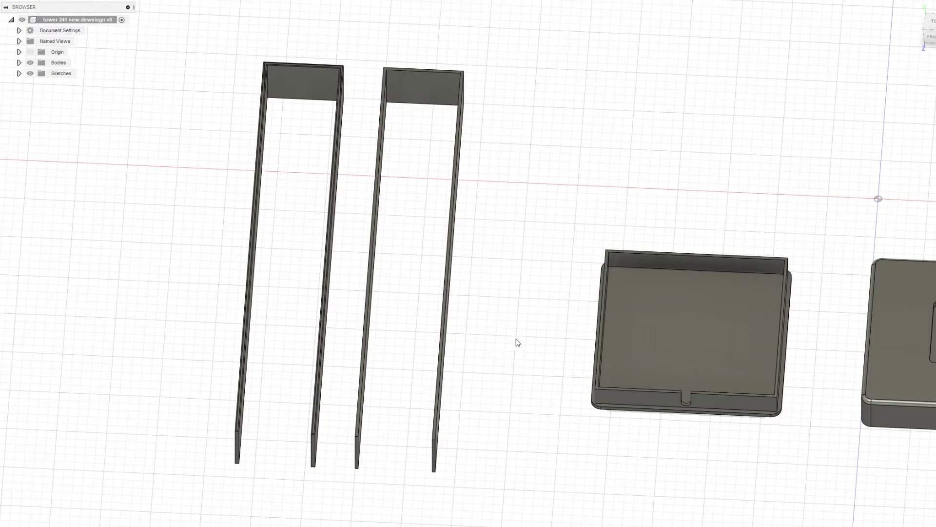
pyautogui.moveTo(445, 403)
pyautogui.keyDown('shift'); pyautogui.mouseDown(button='middle')
pyautogui.moveTo(435, 390)
pyautogui.moveTo(439, 414)
pyautogui.mouseUp(button='middle'); pyautogui.keyUp('shift')
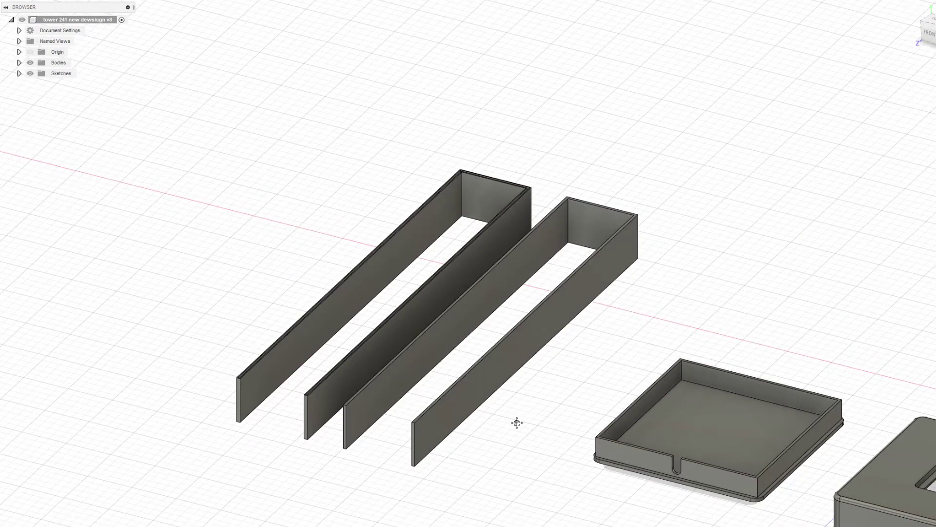
pyautogui.moveTo(517, 422); pyautogui.dragTo(484, 412, button='middle')
pyautogui.scroll(2, 478, 408)
pyautogui.scroll(-5, 478, 407)
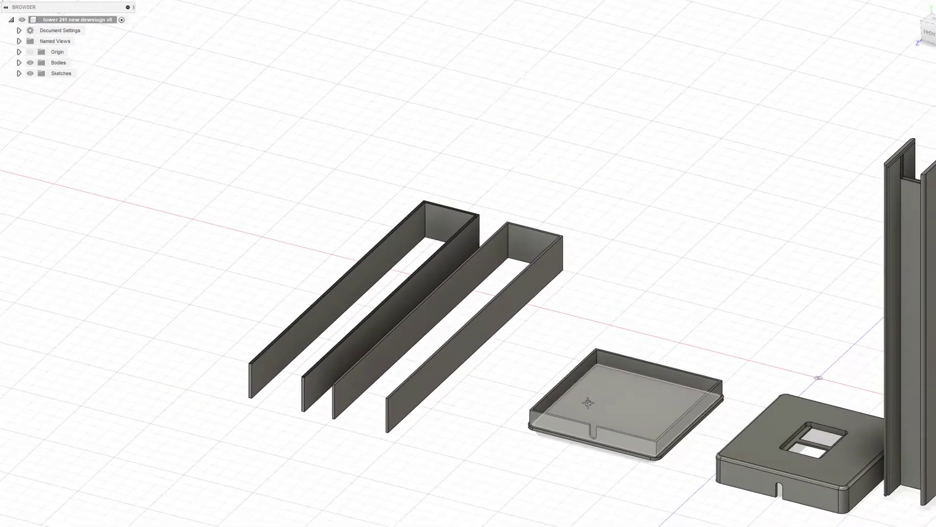
pyautogui.moveTo(763, 318); pyautogui.dragTo(502, 279, button='middle')
pyautogui.scroll(3, 563, 271)
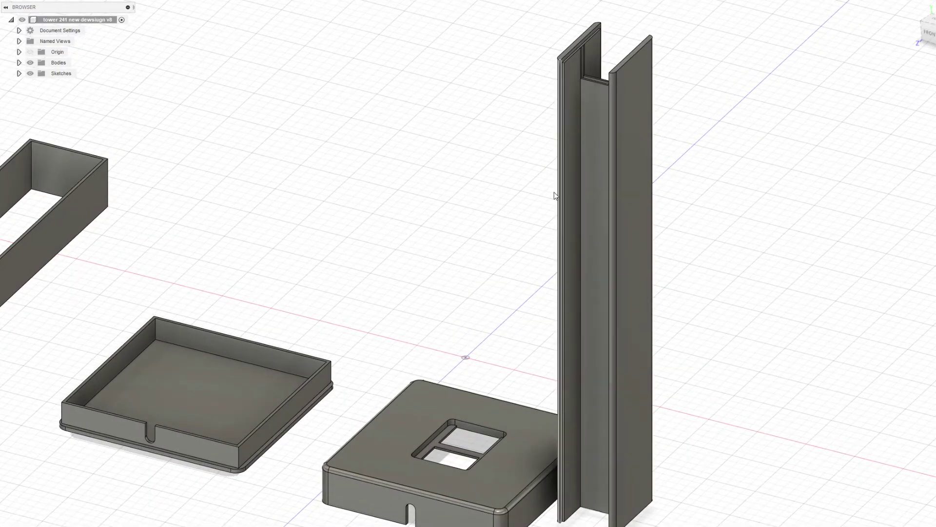
pyautogui.scroll(-4, 513, 276)
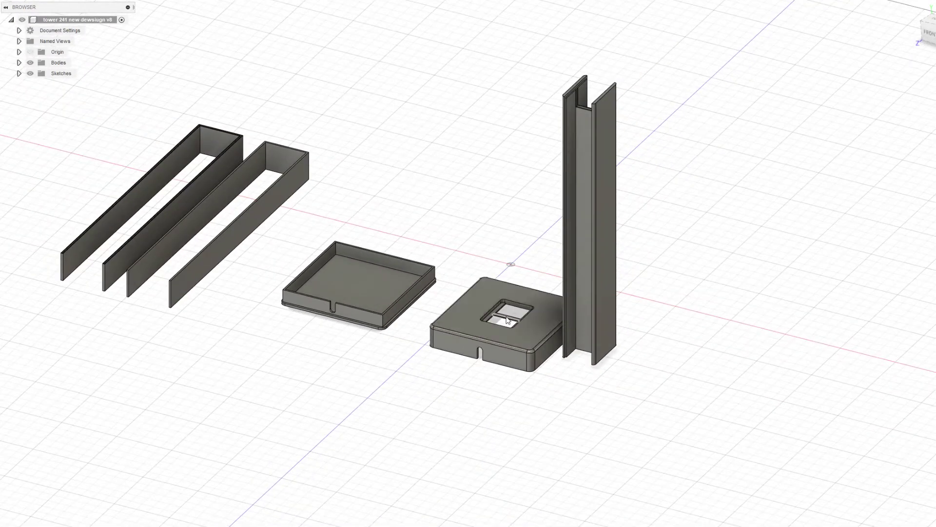